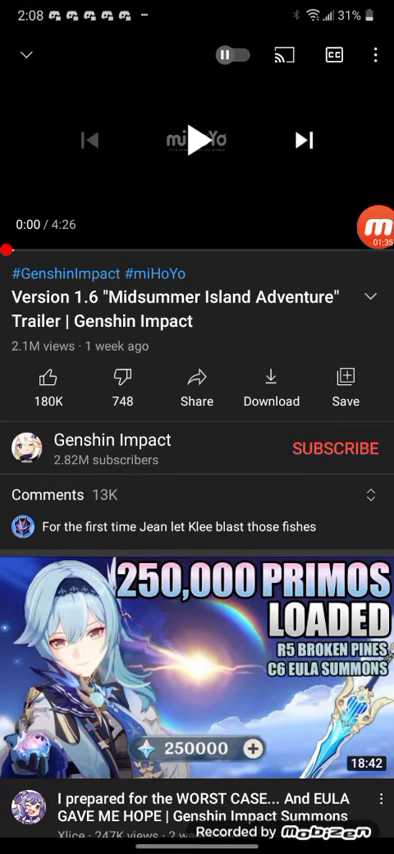
Expand the Version 1.6 trailer's description and let it play to 4:23 of 4:26
click(376, 227)
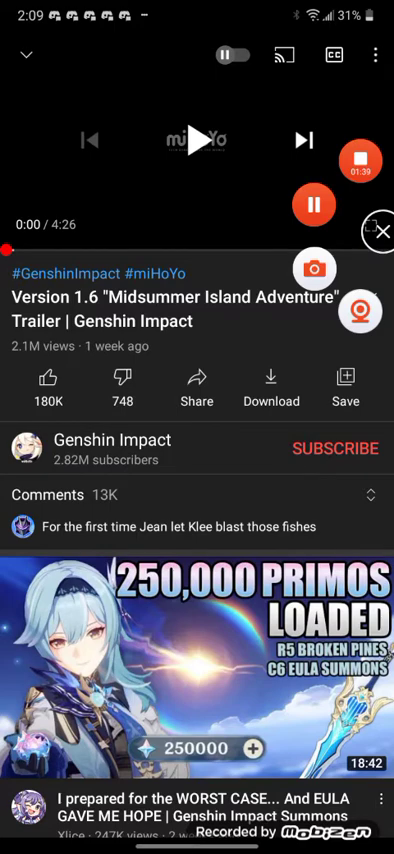
click(170, 308)
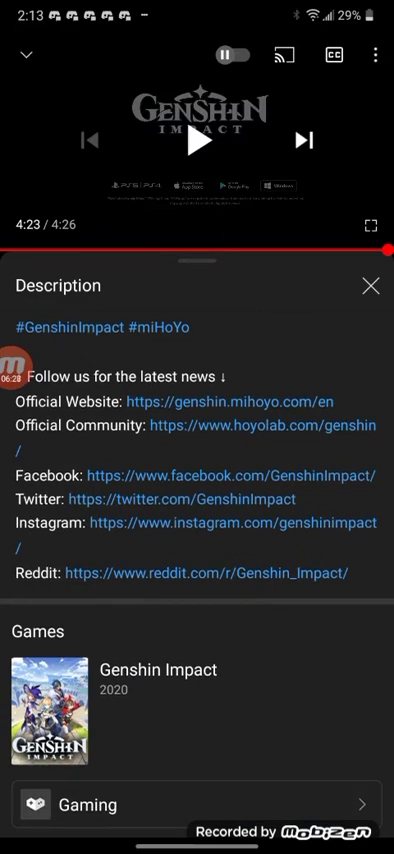
click(152, 704)
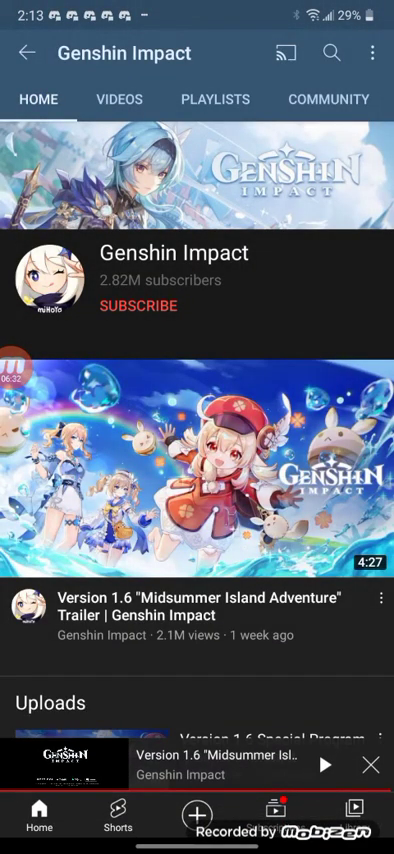
click(316, 99)
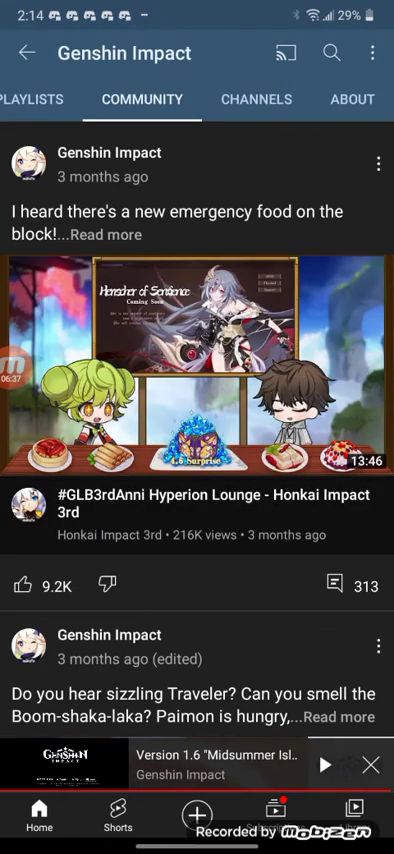
click(352, 99)
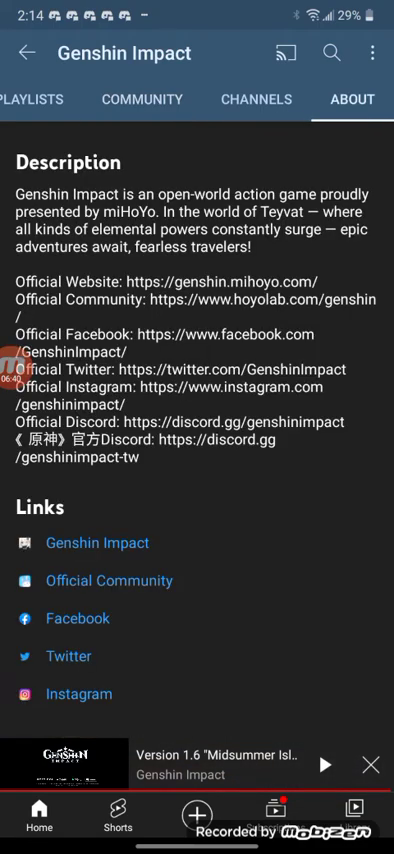
click(30, 99)
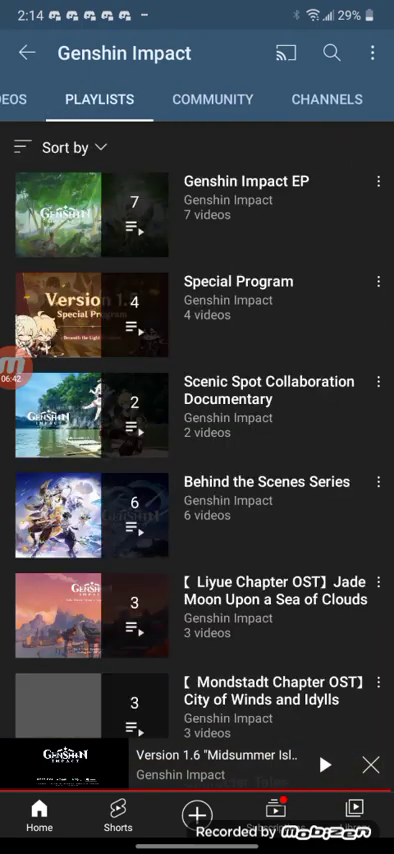
click(215, 764)
Close the description, like the Version 1.6 trailer, and subscribe to Genshin Impact
click(370, 286)
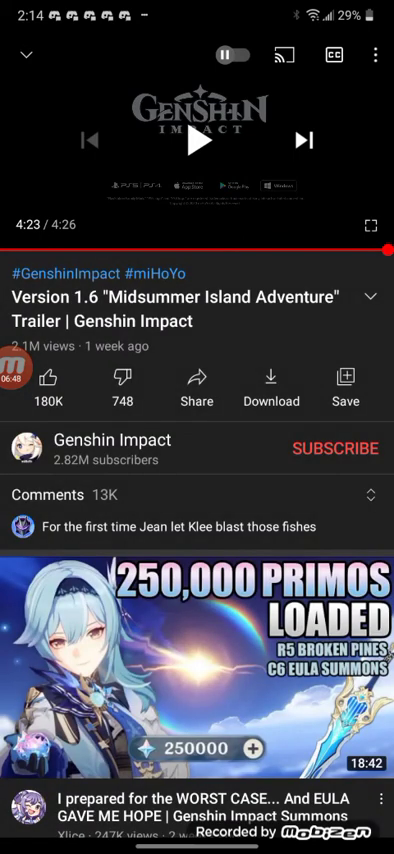
click(47, 377)
click(335, 448)
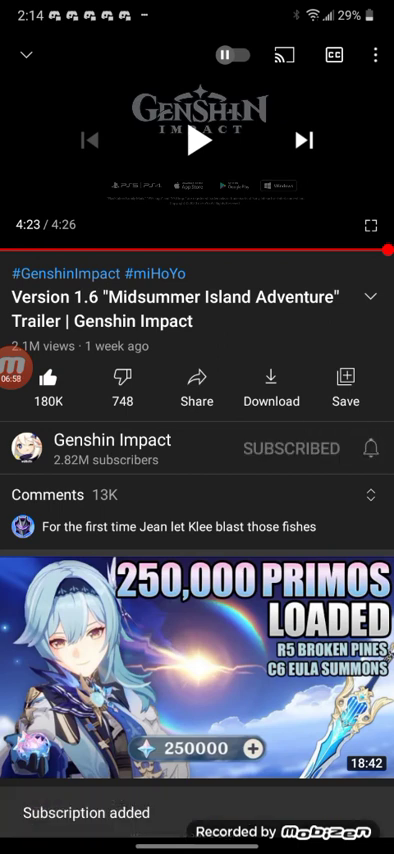